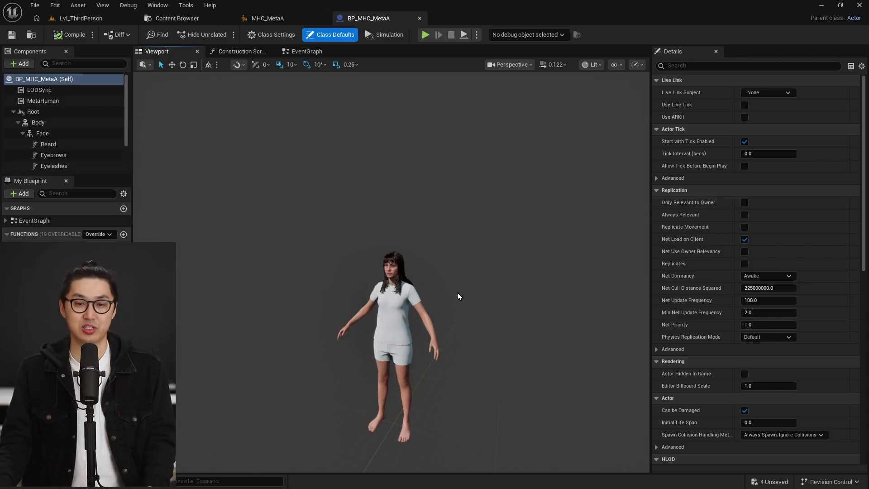
Fly the blueprint viewport camera in close on the MetaHuman's wildly exploding hair strands
left_click_drag(457, 297, 457, 224)
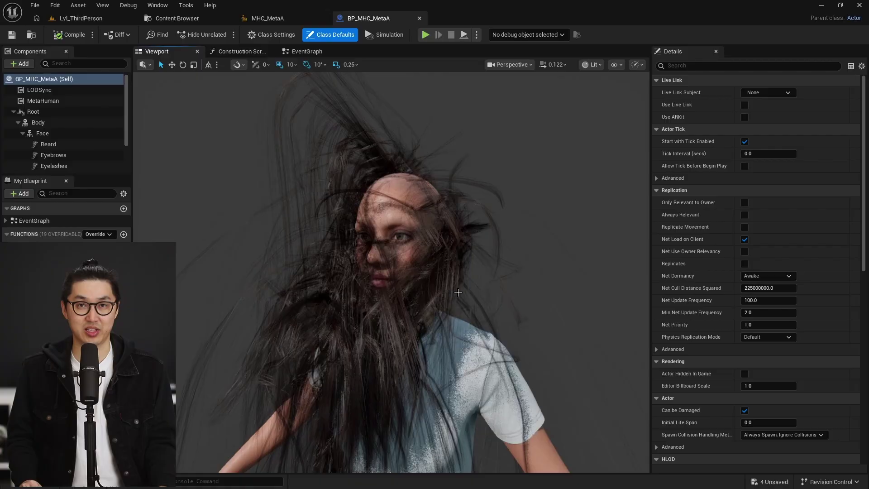
Read the LinkedIn post's replies, enlarge the shared fix screenshot, and open its author's profile
key("alt+Tab")
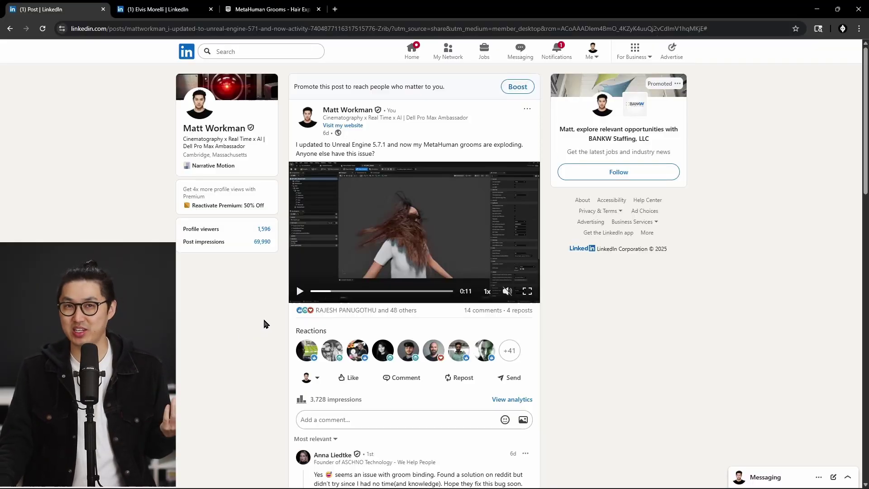
scroll(264, 323, "down", 2)
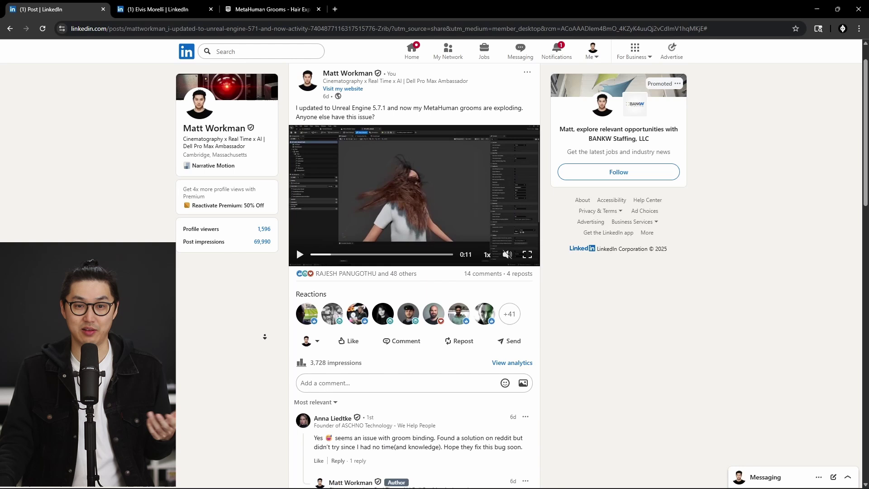
scroll(265, 338, "down", 3)
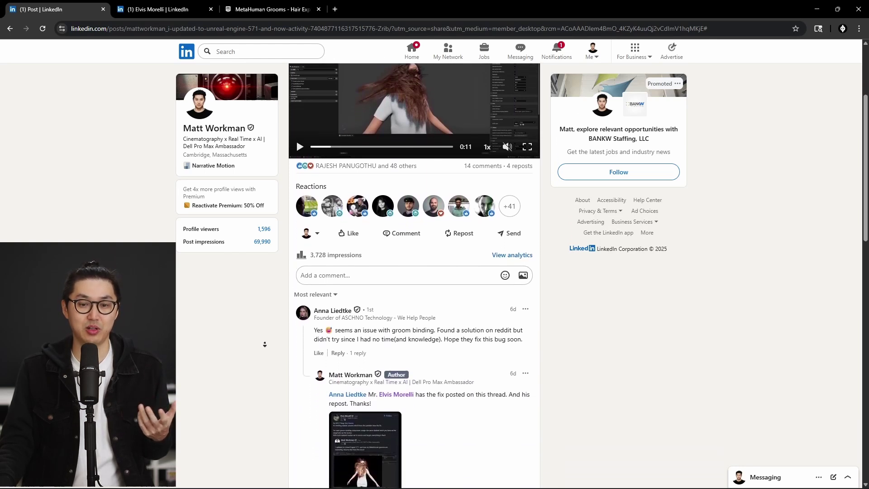
scroll(265, 344, "down", 5)
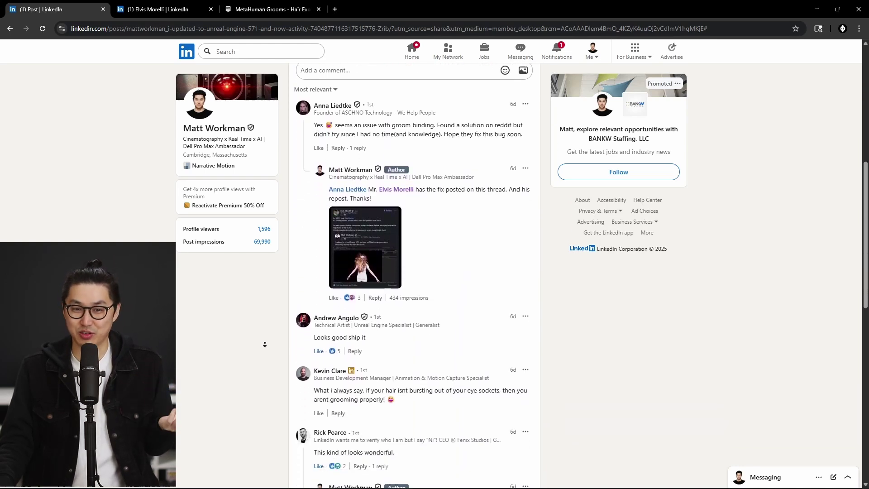
scroll(265, 344, "down", 2)
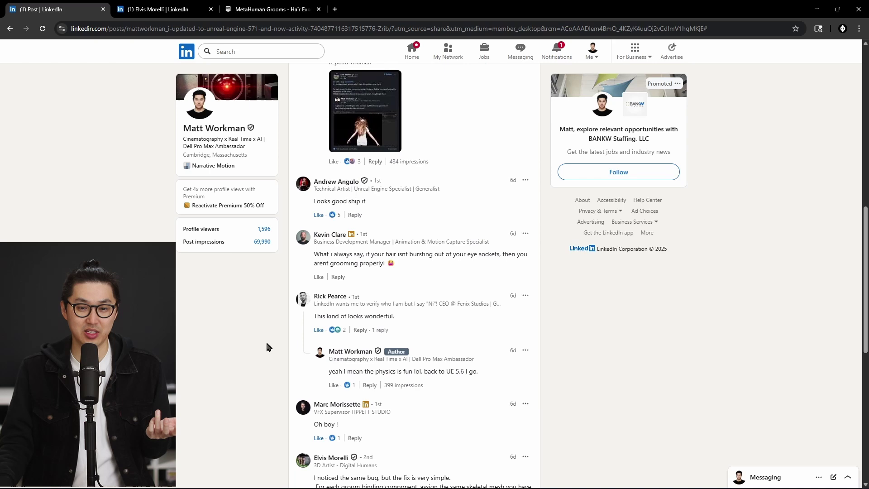
scroll(267, 346, "up", 4)
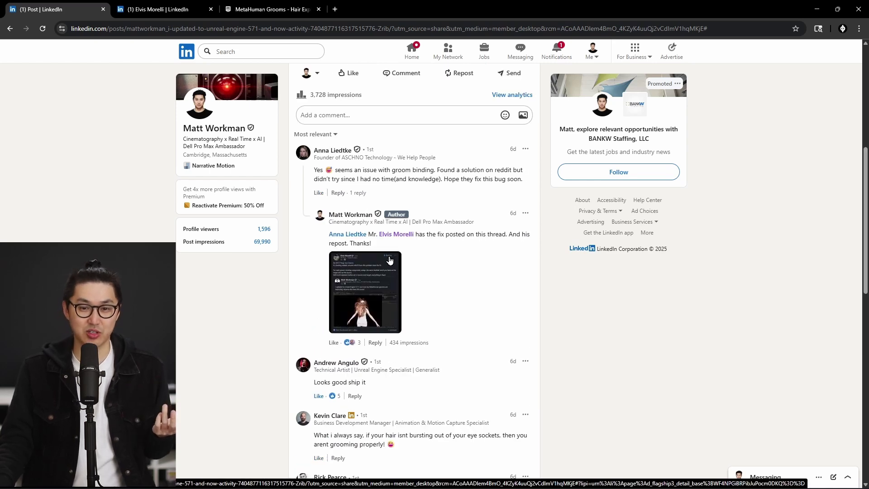
left_click(383, 269)
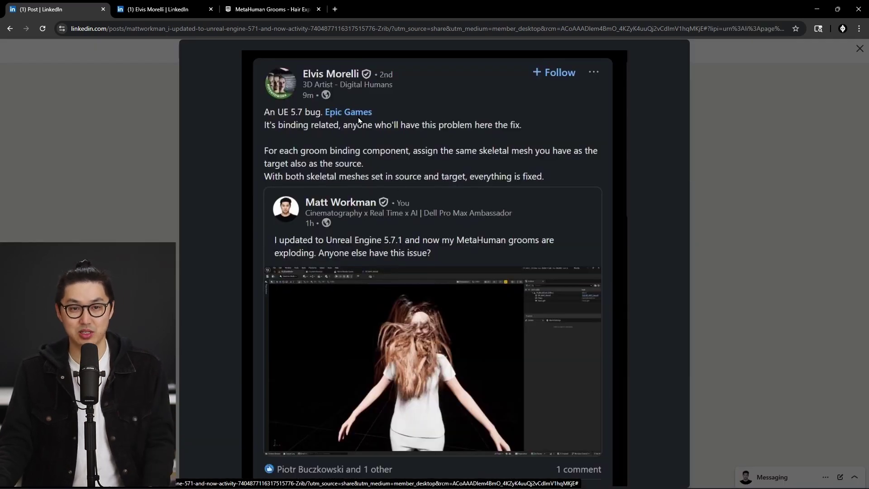
left_click(169, 14)
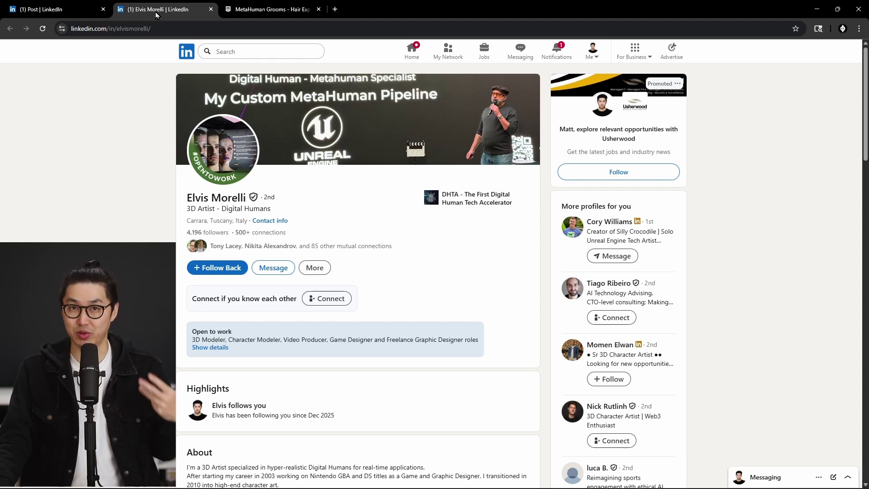
Read the replies in the 'MetaHuman Grooms - Hair Explosions in UE 5.7' forum thread
left_click(281, 7)
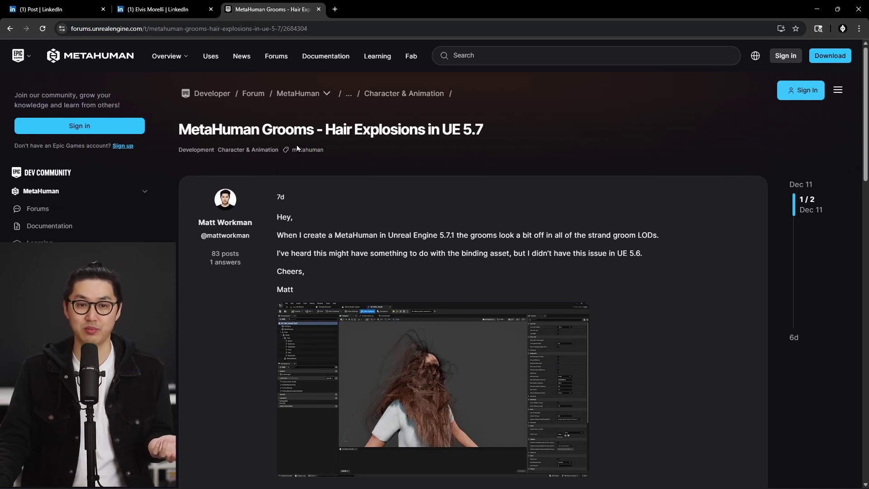
scroll(635, 246, "down", 7)
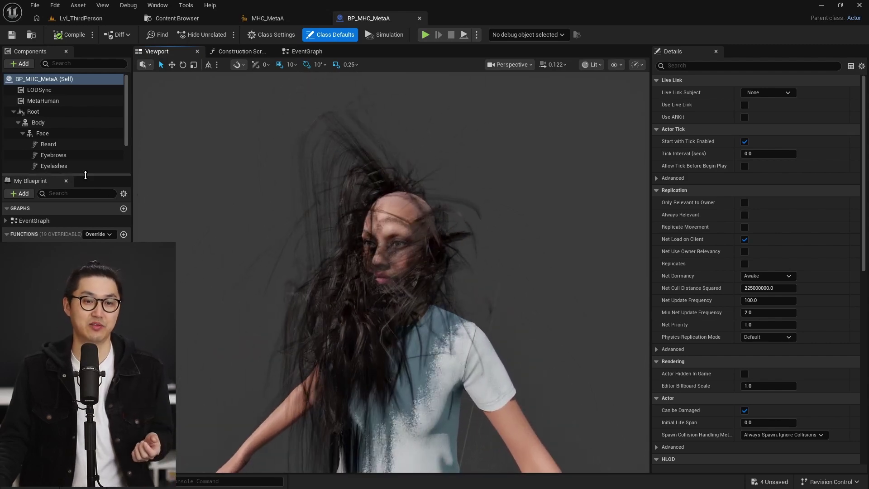
Select the Hair groom component and open its Hair_L_StraightBangs binding asset
left_click_drag(85, 176, 83, 238)
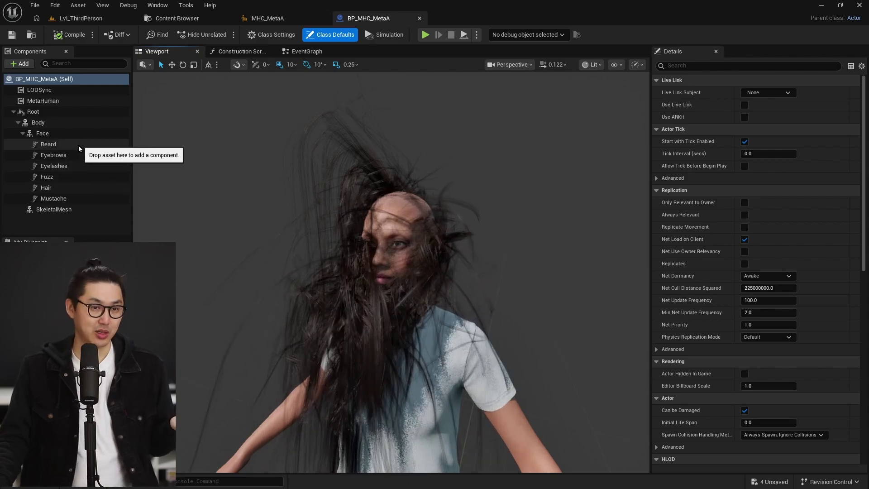
left_click(69, 188)
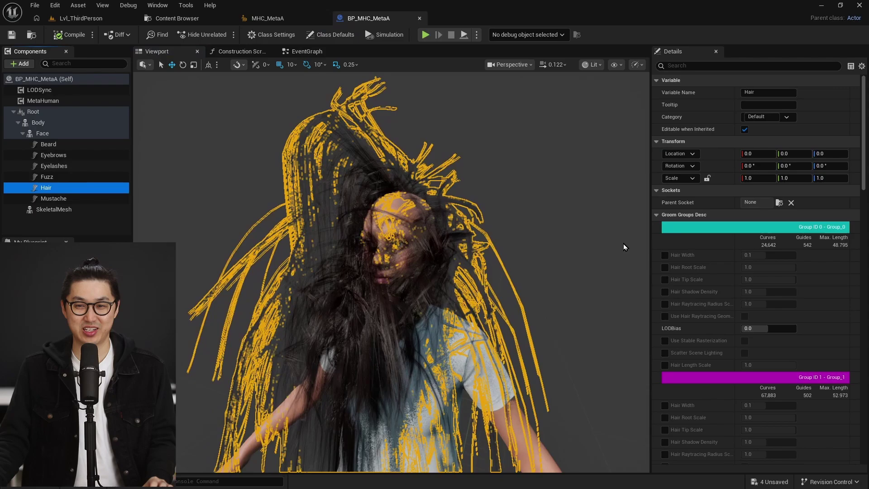
scroll(702, 274, "down", 5)
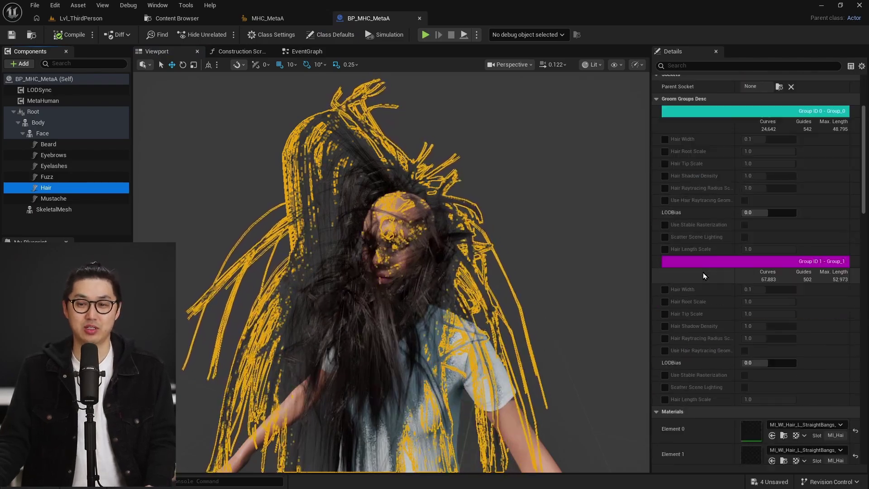
scroll(703, 273, "down", 9)
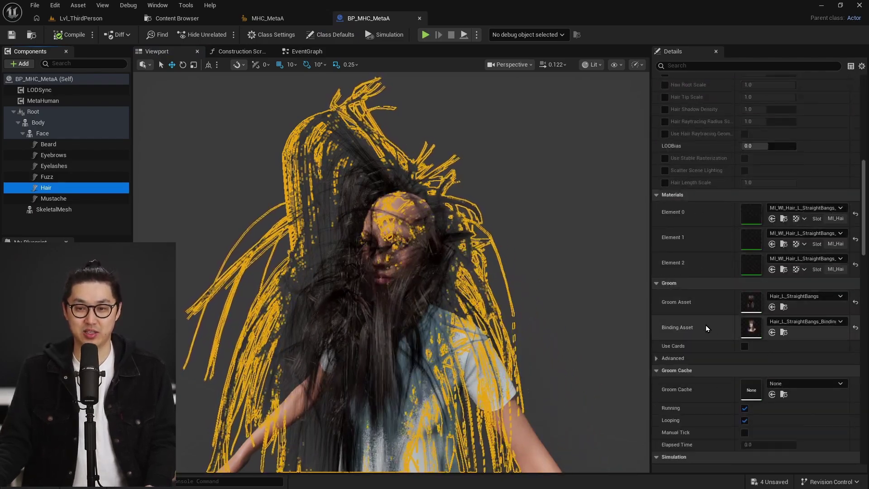
left_click(752, 331)
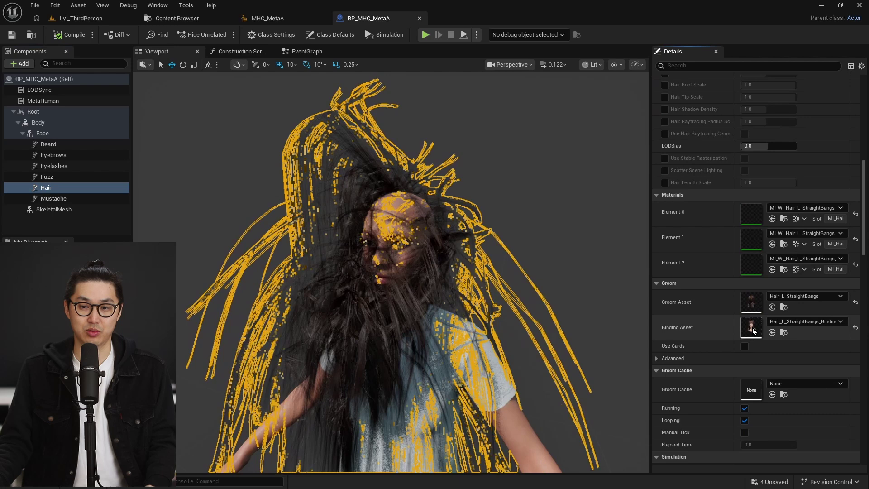
double_click(752, 328)
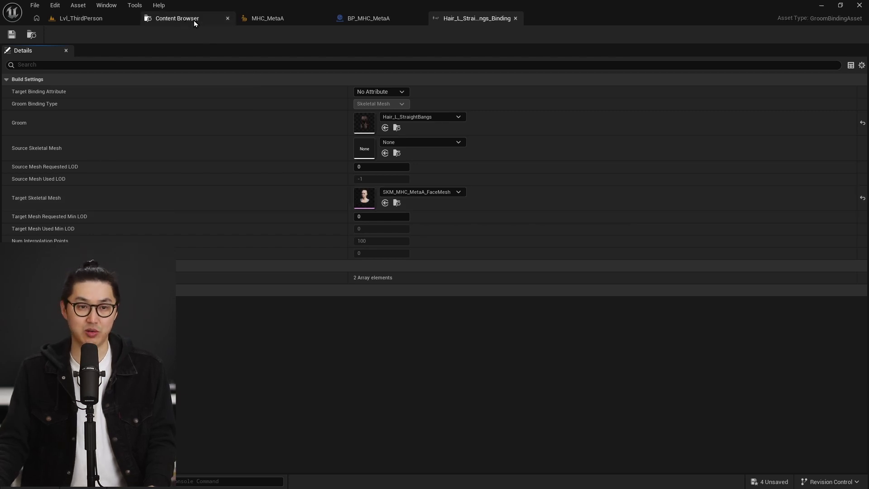
Set the binding's Source Skeletal Mesh to SKM_MHC_MetaA_FaceMesh and save it
left_click(398, 204)
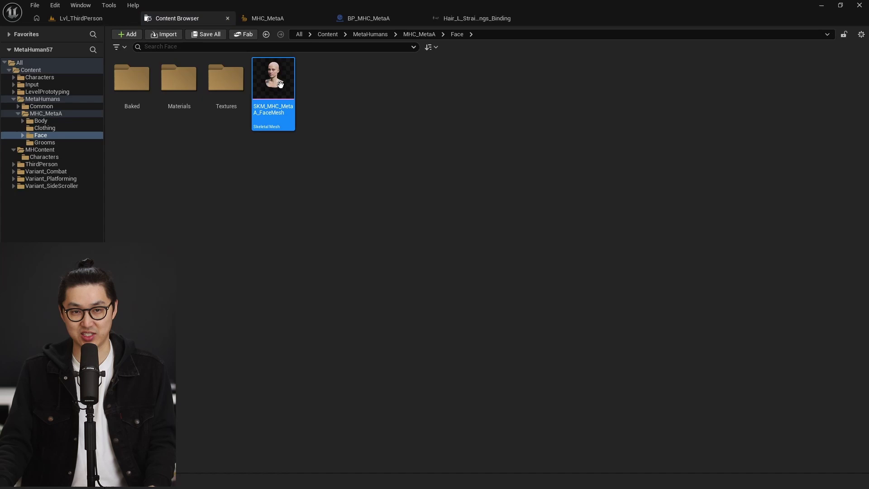
mouse_move(271, 85)
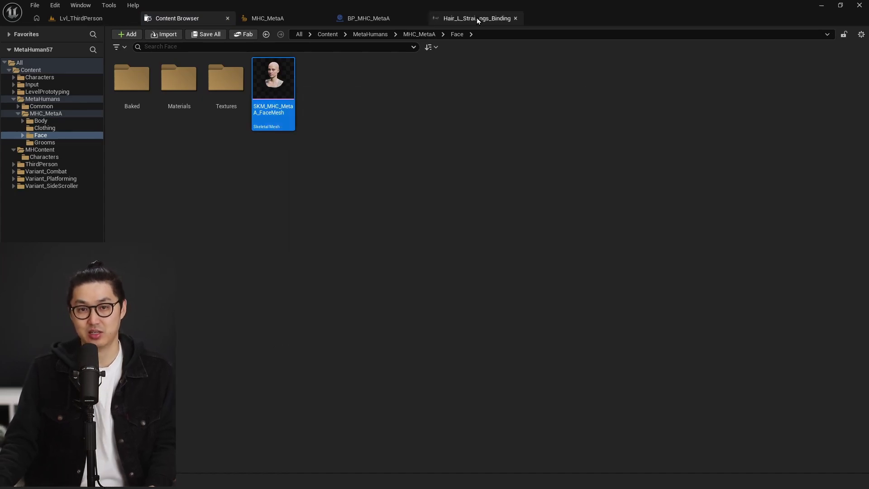
left_click(477, 19)
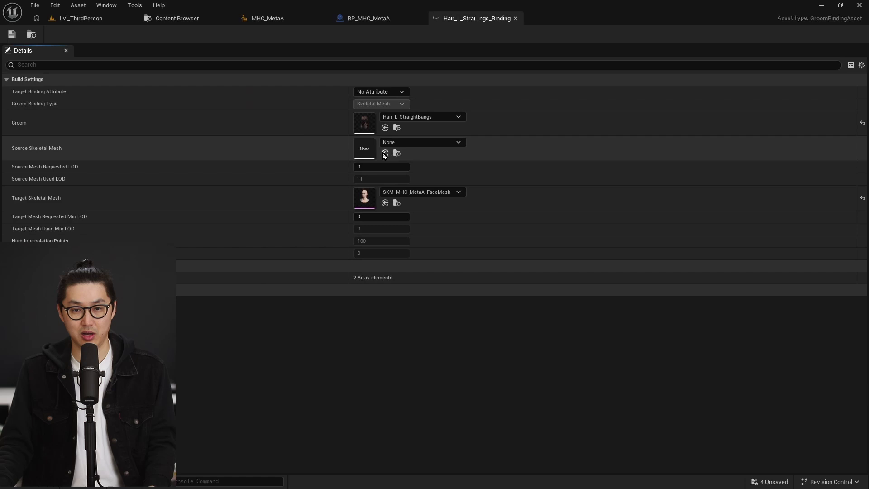
left_click(385, 154)
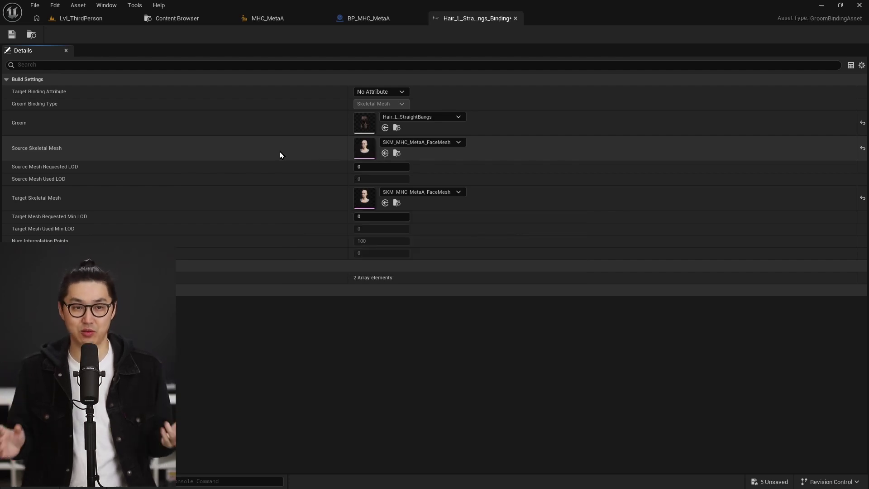
left_click(11, 35)
Back in the blueprint, select the Fuzz component and open its Peachfuzz_M_Thin_Binding asset
left_click(376, 22)
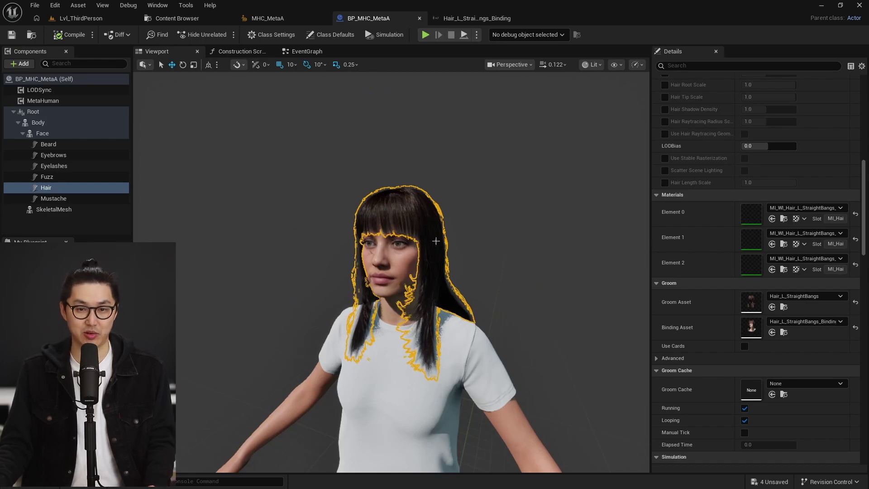
scroll(435, 241, "up", 6)
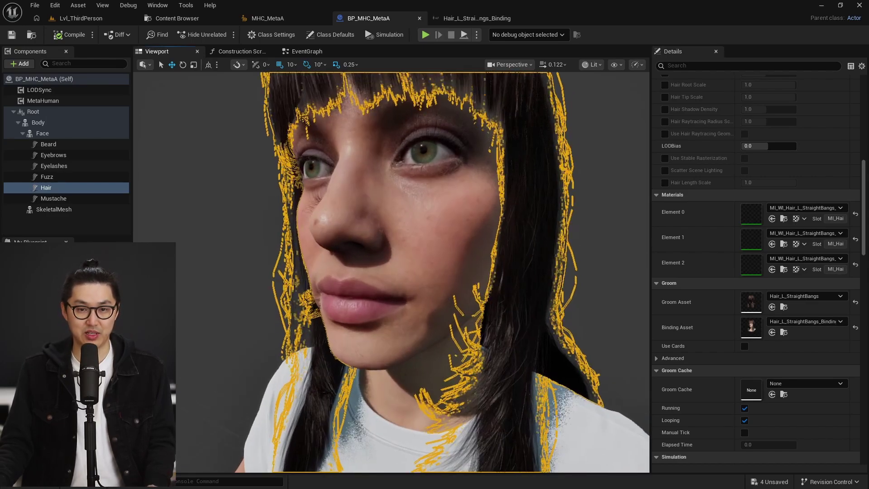
scroll(368, 243, "down", 8)
left_click_drag(344, 243, 368, 243, "alt")
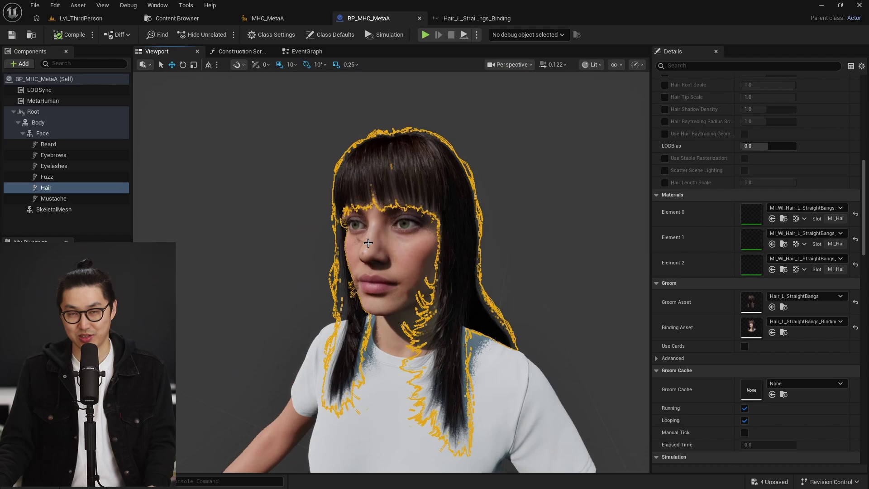
left_click(68, 177)
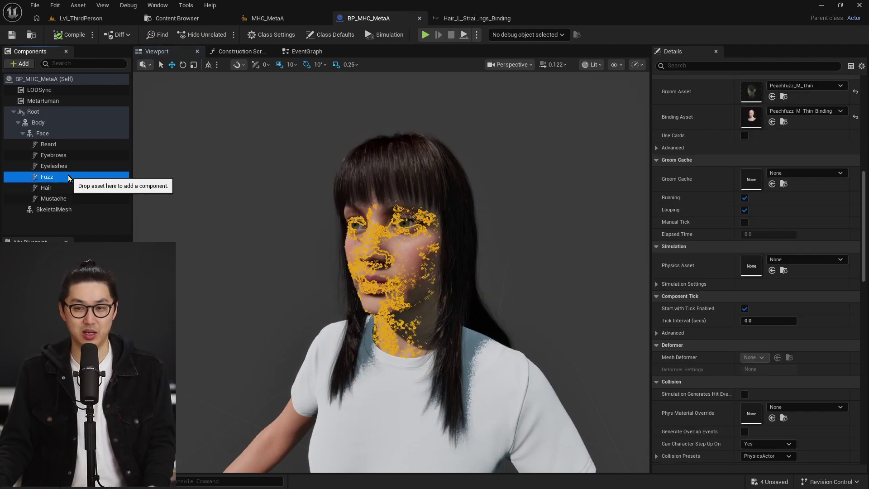
scroll(733, 201, "up", 5)
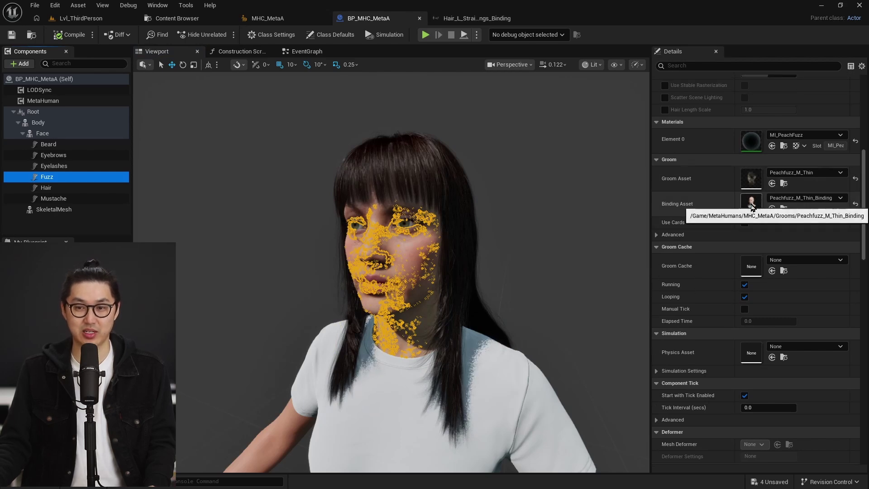
double_click(751, 204)
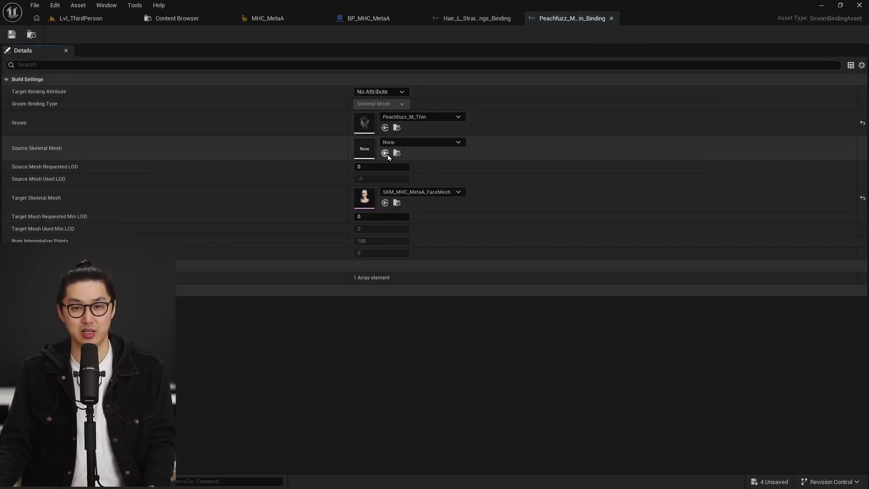
Set the peach fuzz binding's Source Skeletal Mesh to SKM_MHC_MetaA_FaceMesh
left_click(203, 18)
left_click(555, 19)
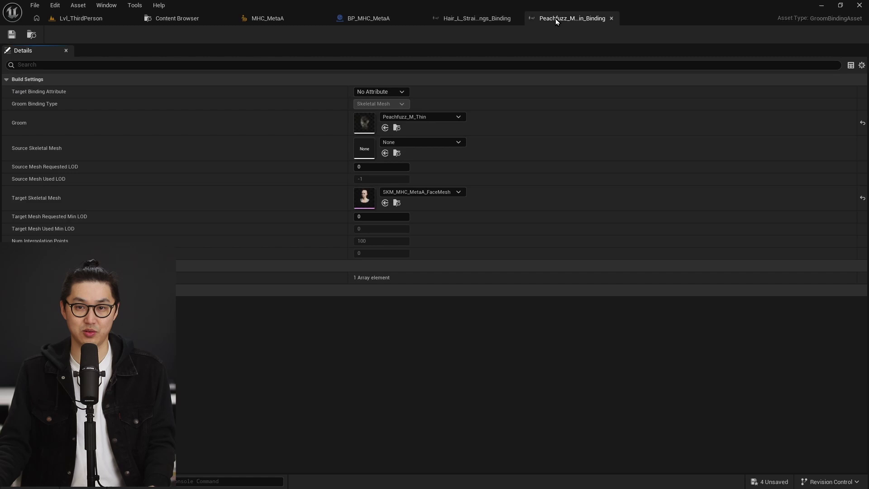
left_click(385, 154)
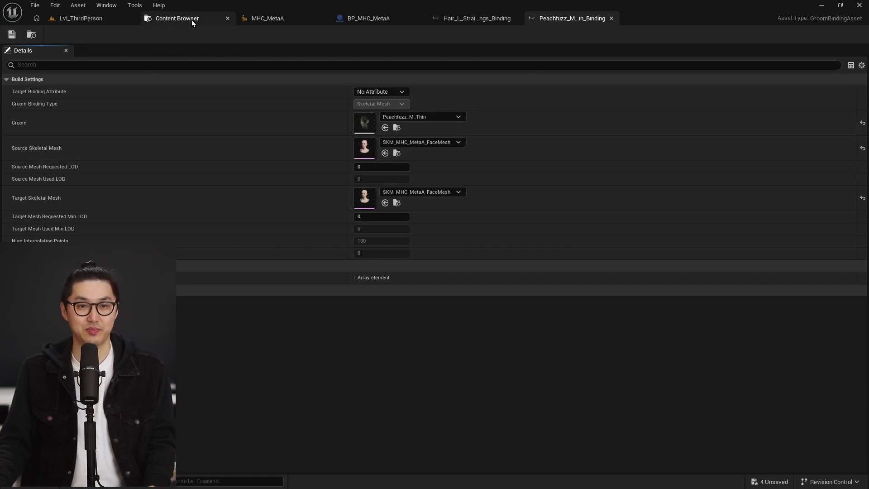
left_click(267, 18)
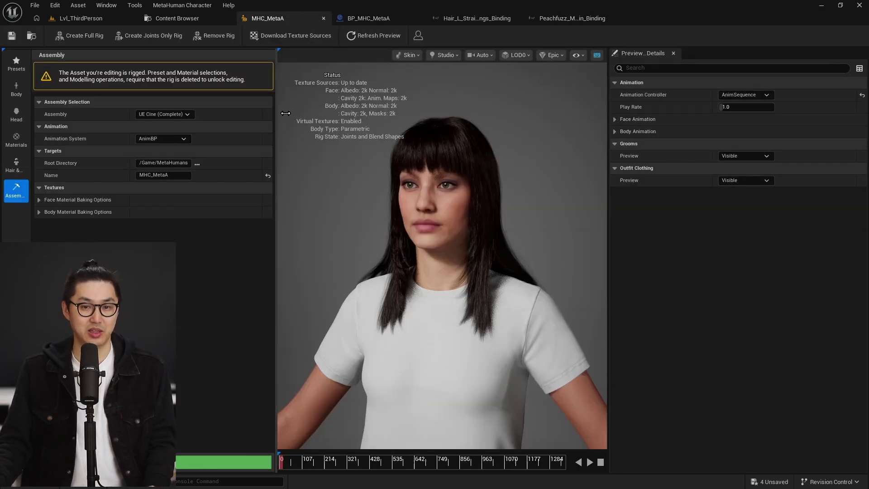
Select the Eyelashes component, open its binding asset, and check the eyelashes in the blueprint
left_click(390, 19)
left_click(55, 165)
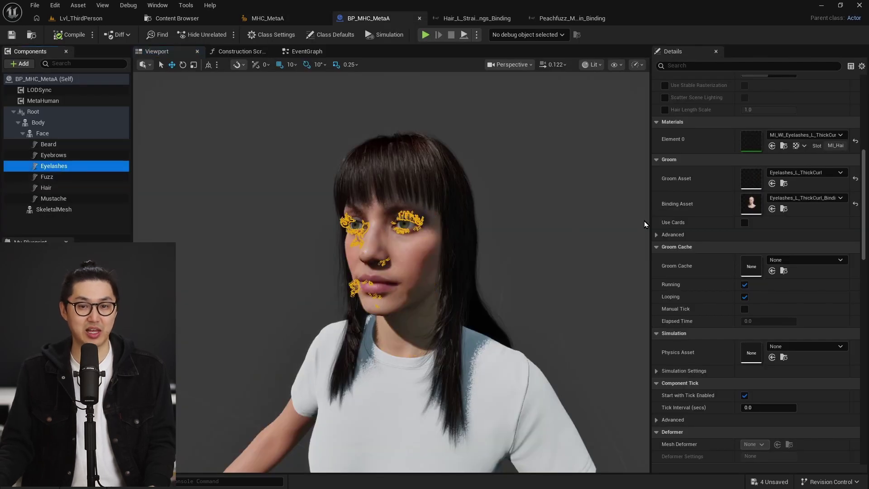
left_click(756, 179)
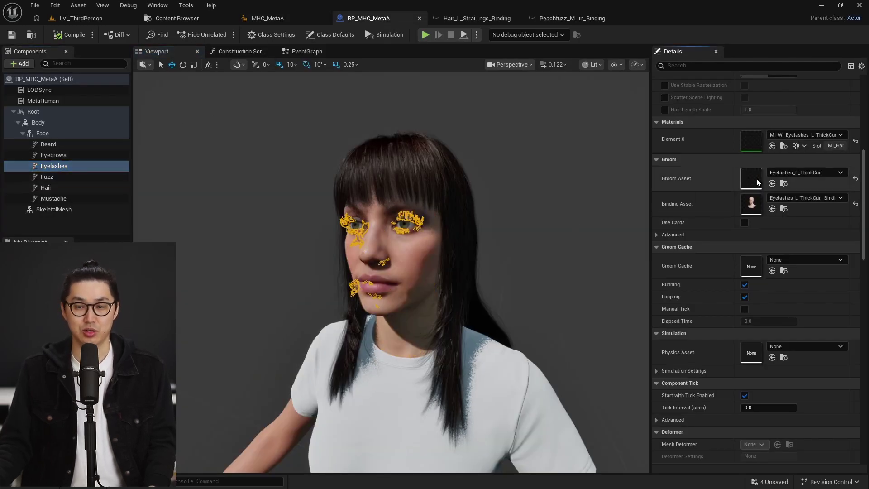
double_click(757, 178)
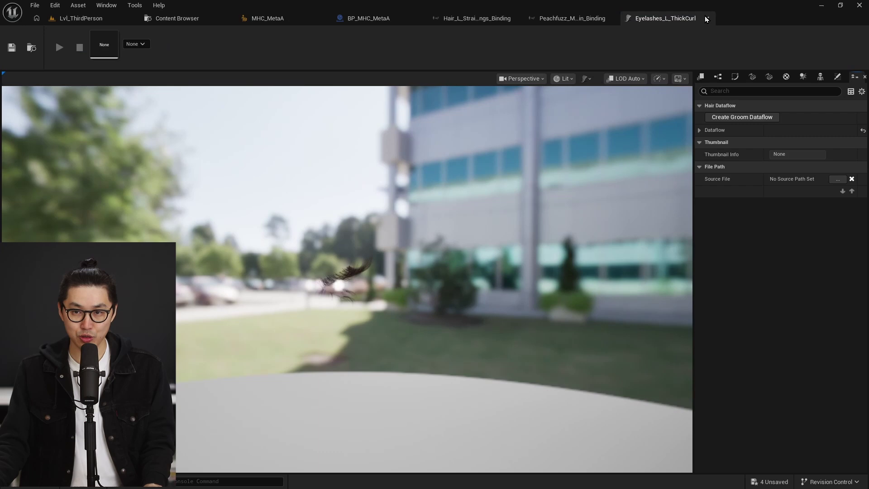
key("ctrl+w")
left_click(281, 20)
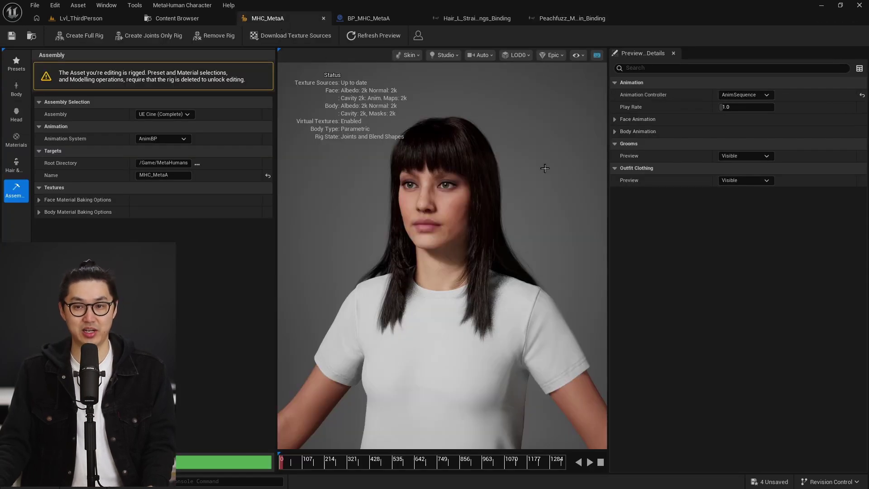
left_click(368, 18)
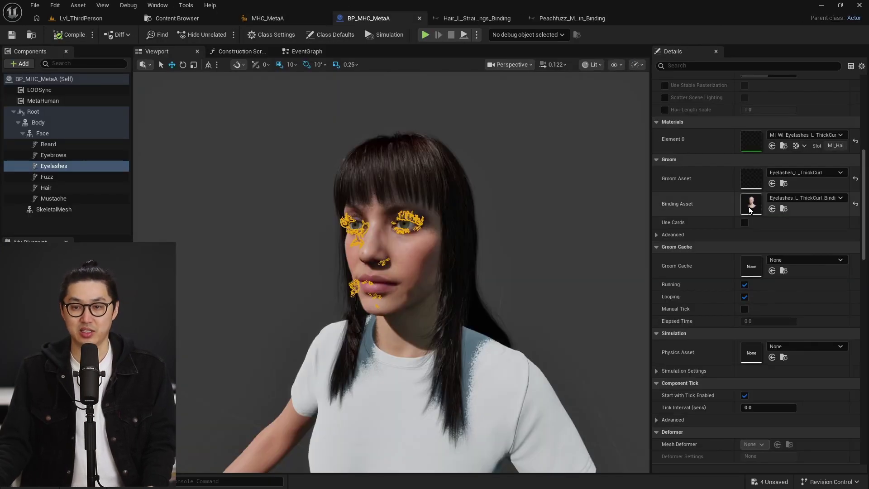
double_click(760, 201)
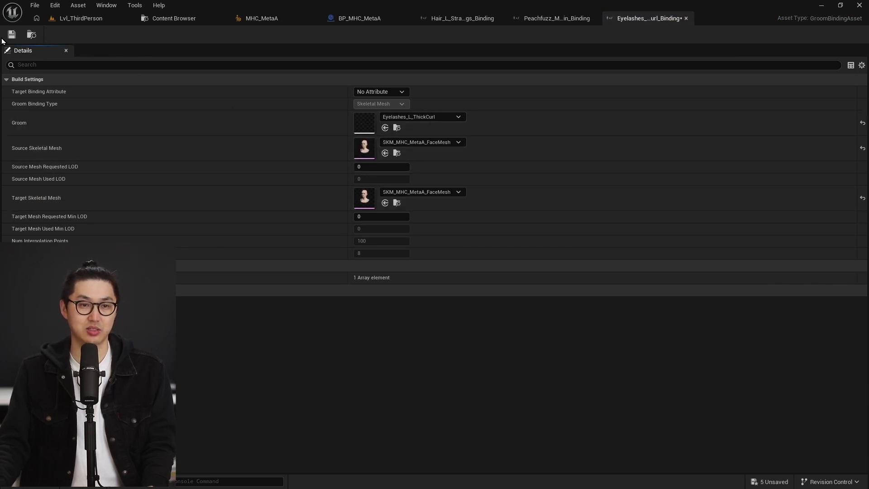
left_click(358, 19)
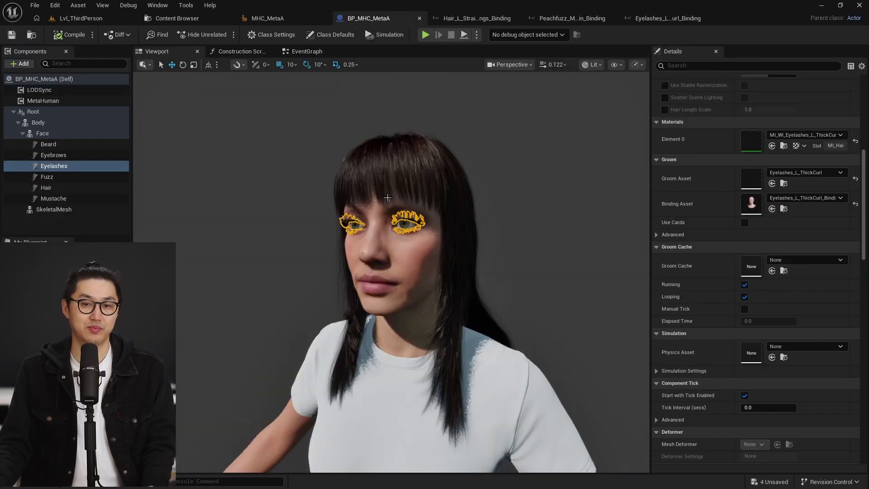
Set the Eyebrows binding's Source Skeletal Mesh to SKM_MHC_MetaA_FaceMesh and save it
left_click(69, 156)
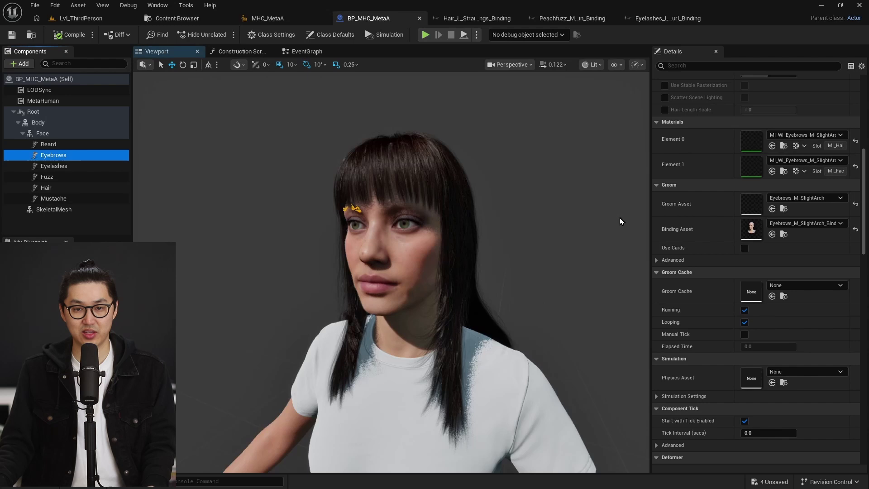
double_click(750, 227)
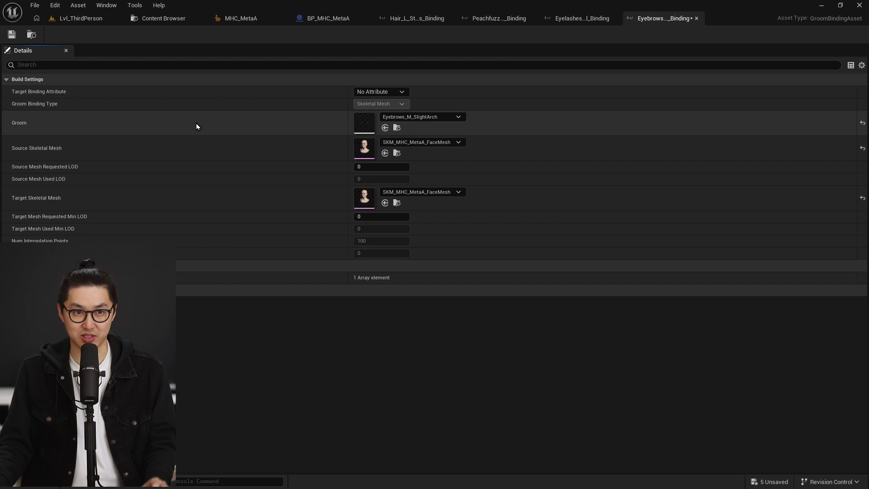
left_click(12, 35)
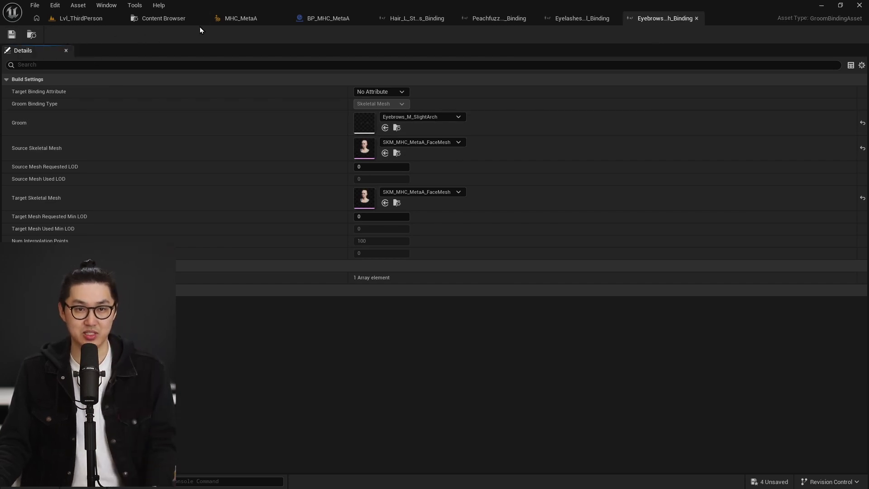
left_click(321, 18)
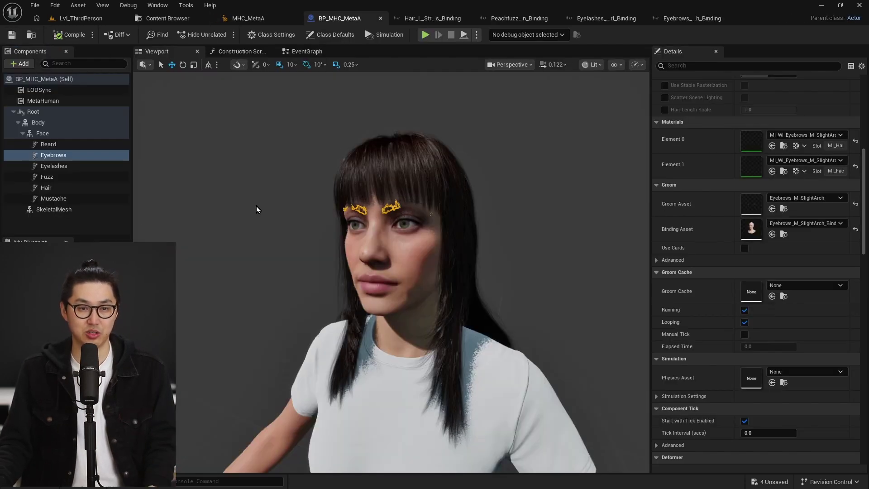
left_click(81, 225)
right_click_drag(457, 202, 457, 202)
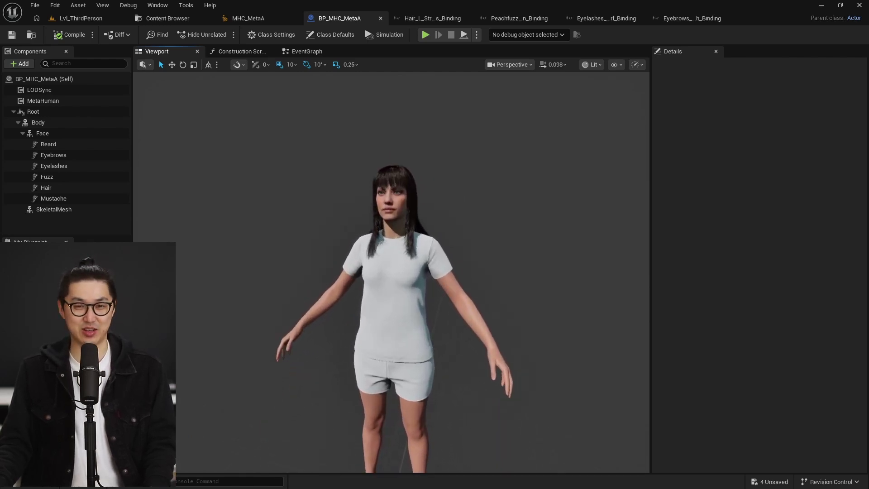
right_click_drag(458, 202, 458, 202)
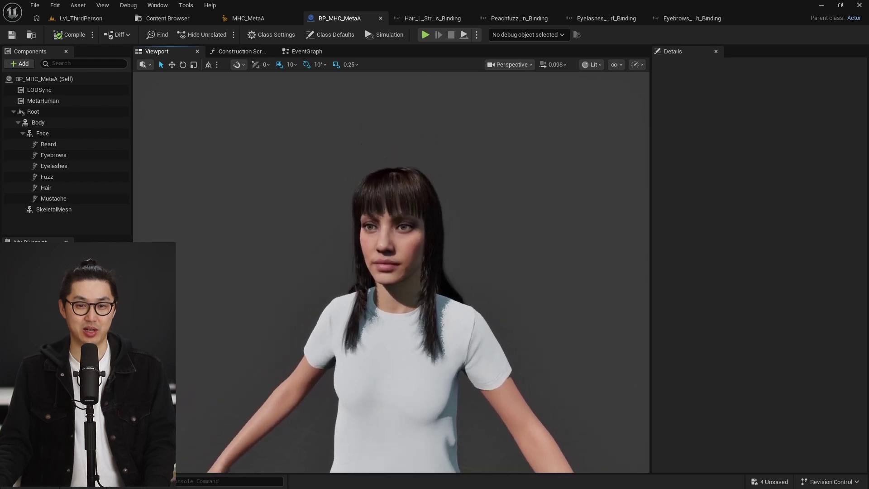
right_click_drag(406, 243, 406, 243)
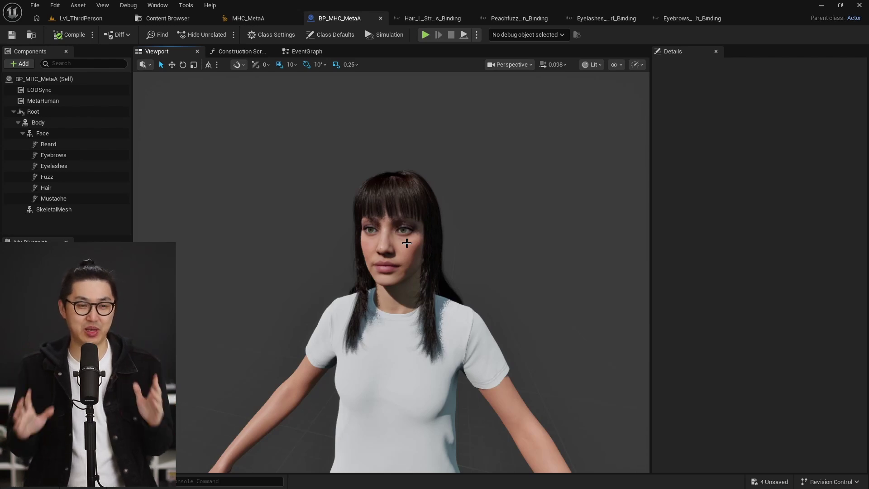
scroll(391, 272, "down", 5)
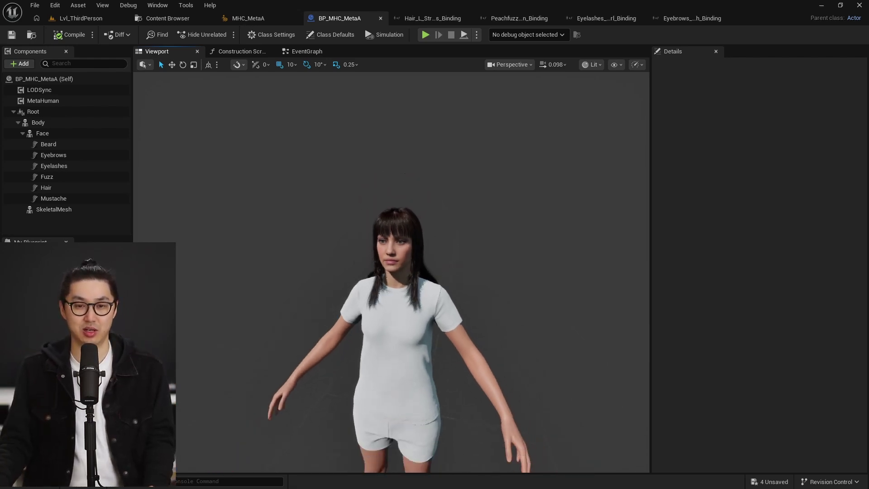
scroll(391, 271, "up", 5)
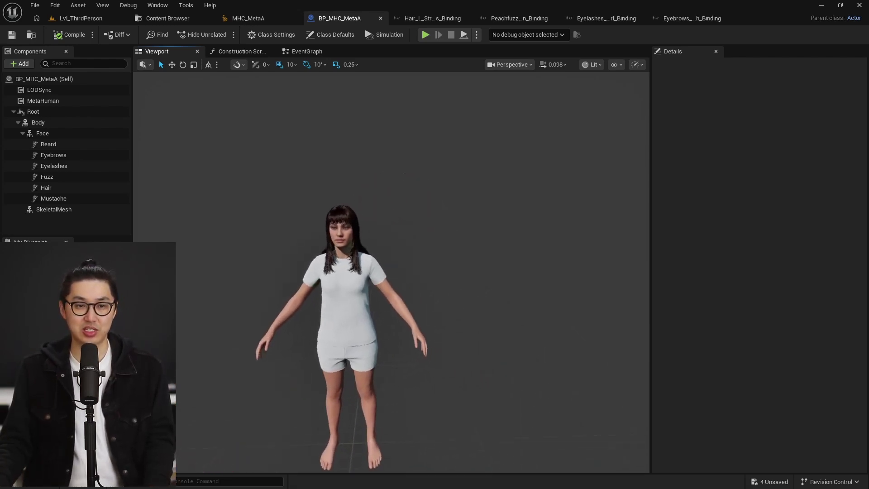
scroll(414, 258, "up", 3)
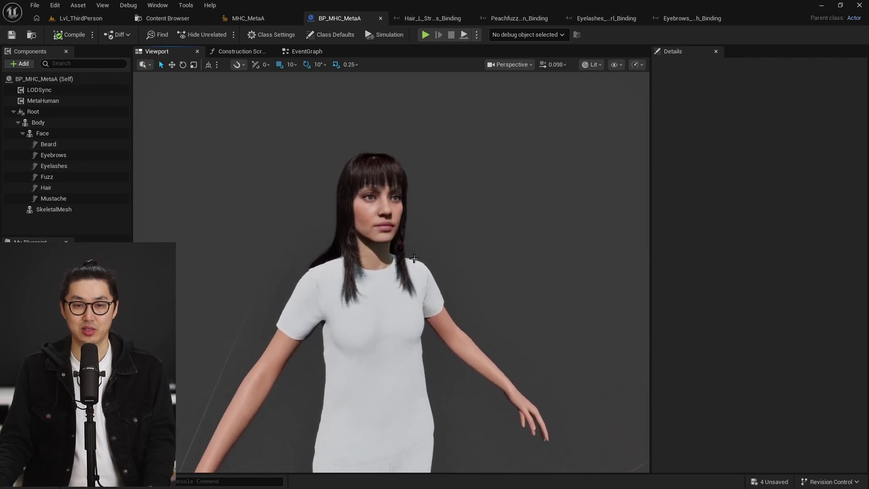